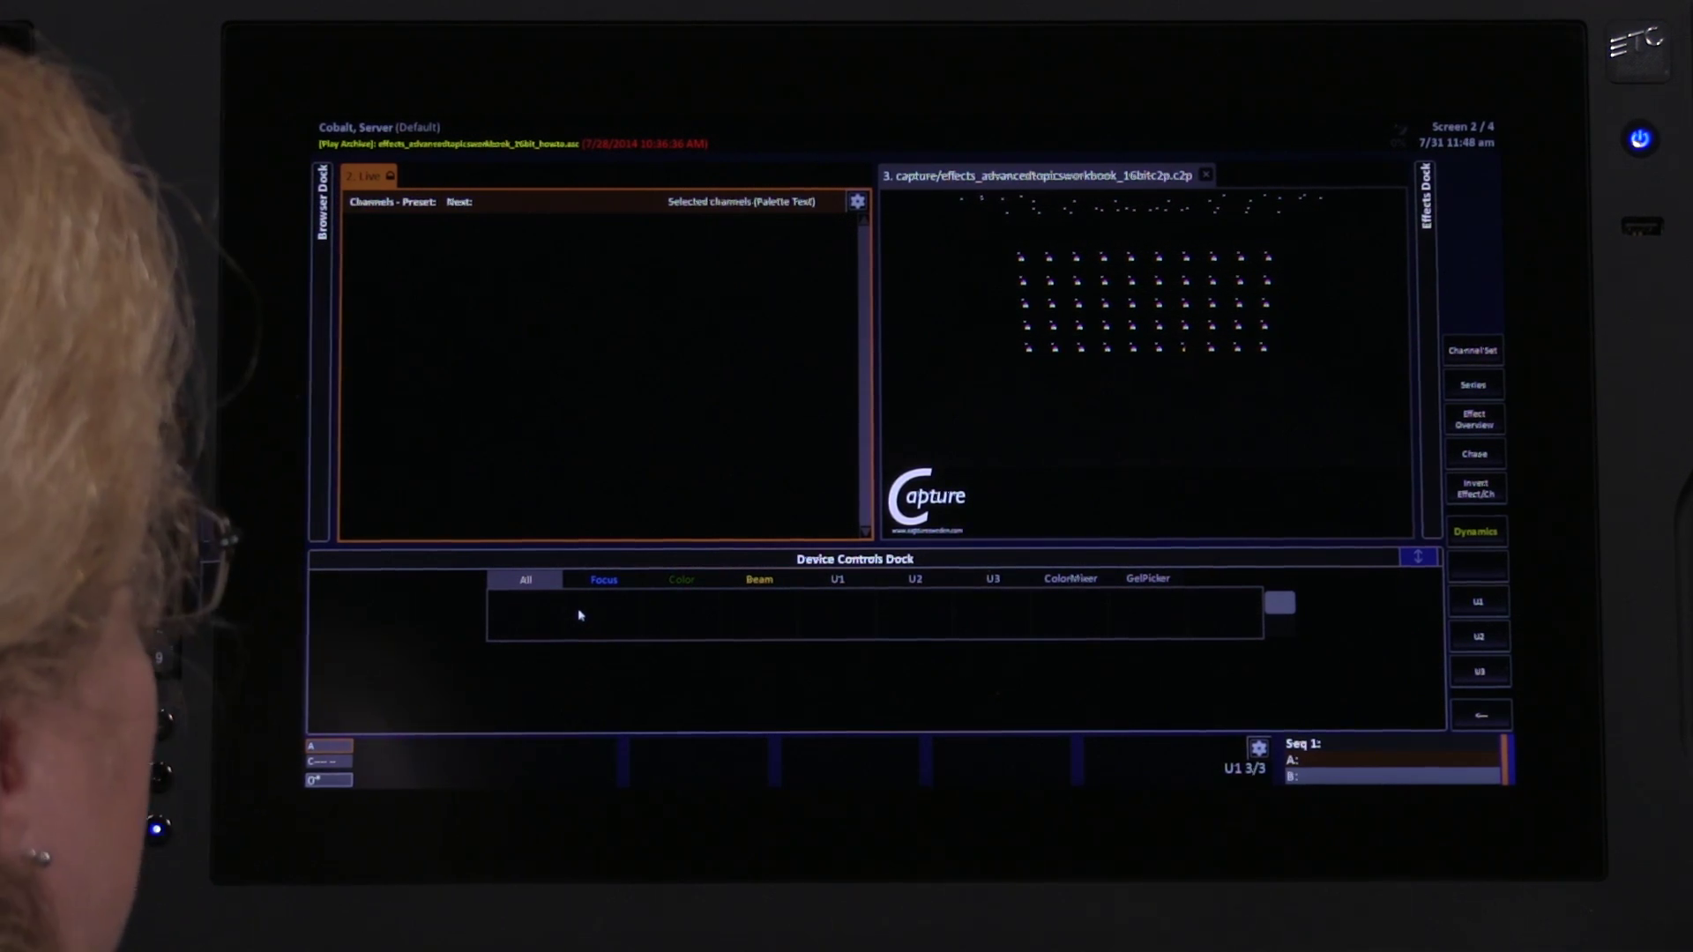
Insert effect playback 11 and choose Dynamic Effect in the Insert Effect Playback dialog
key(Insert)
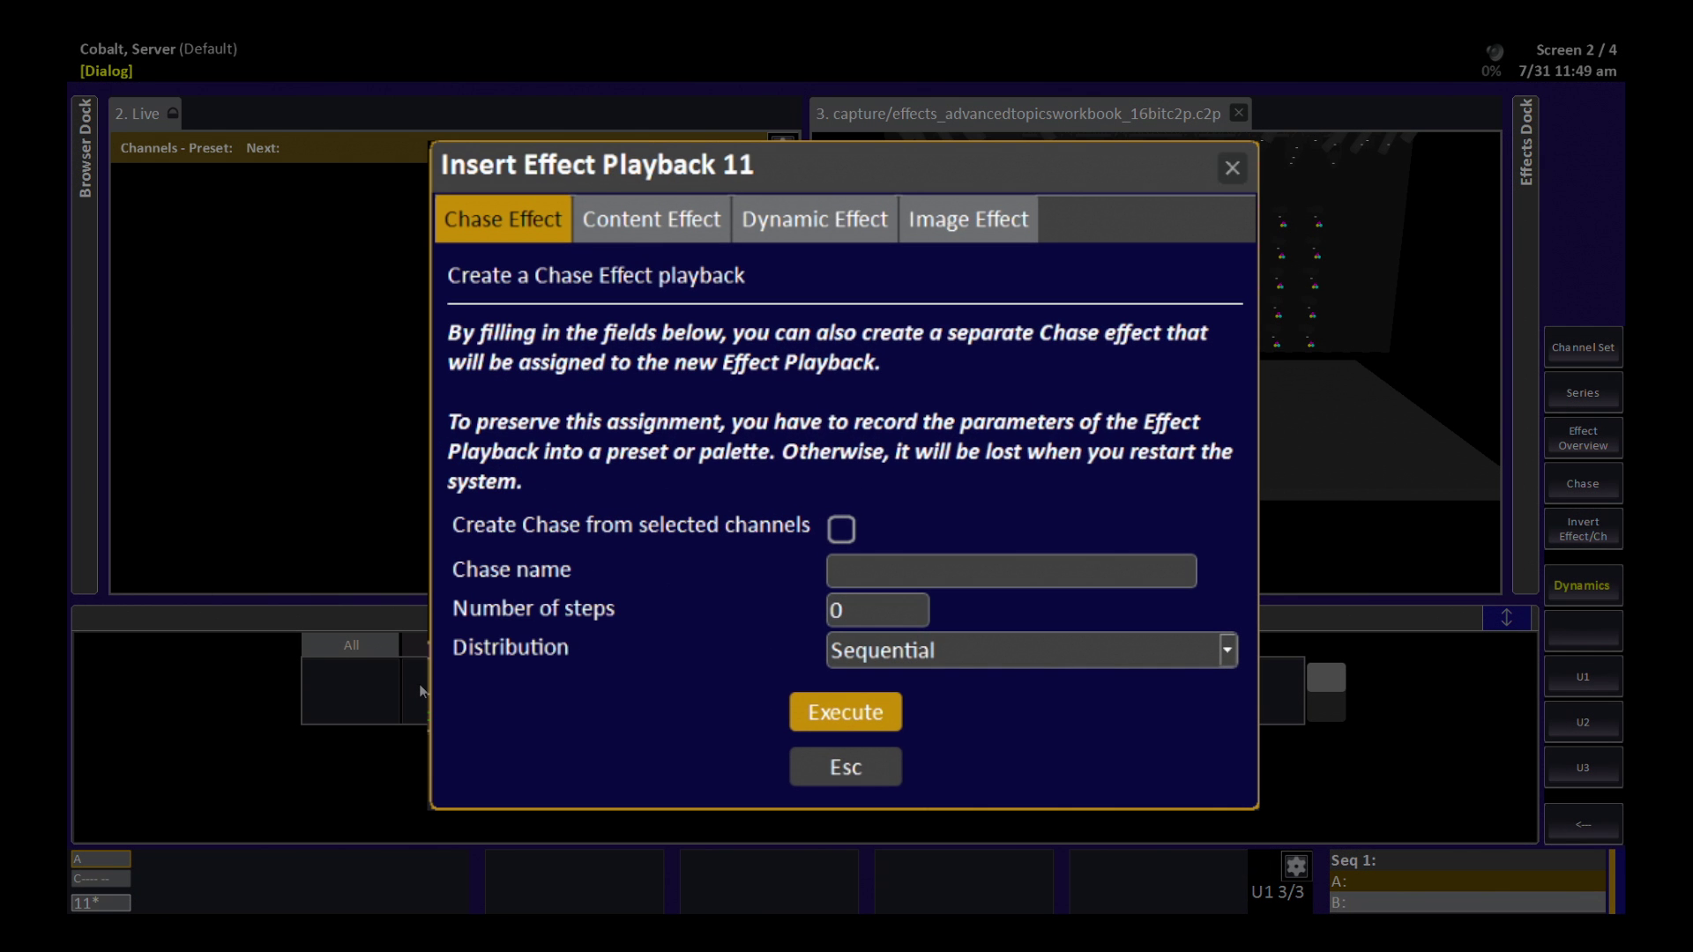
click(815, 220)
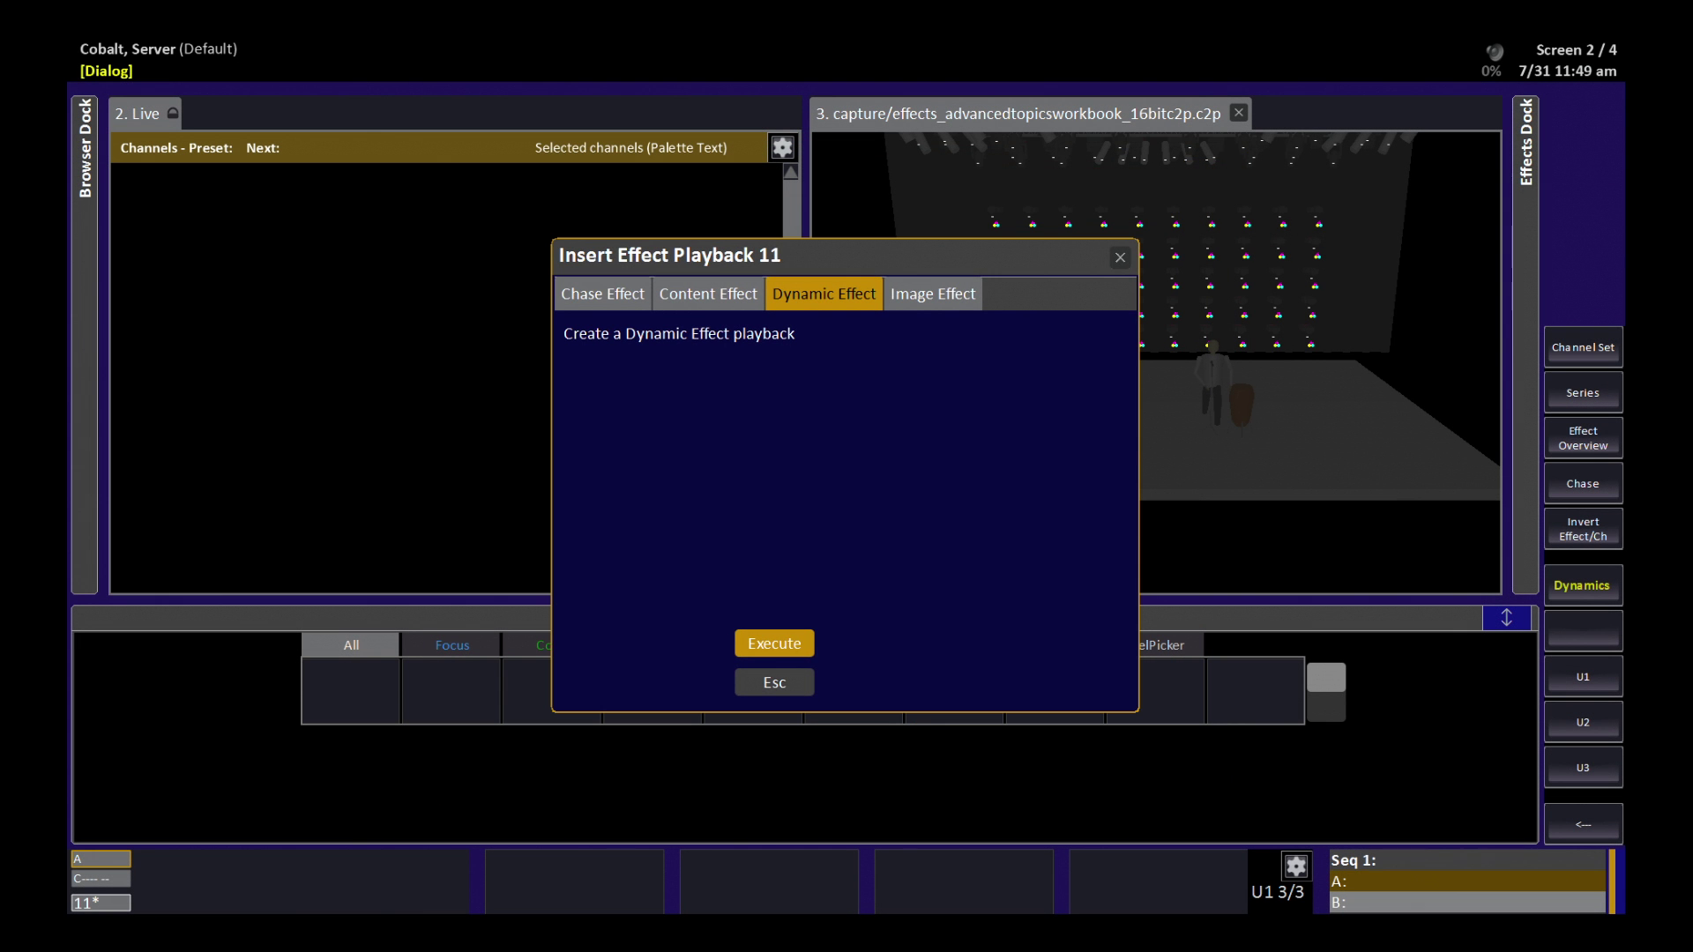
key(Return)
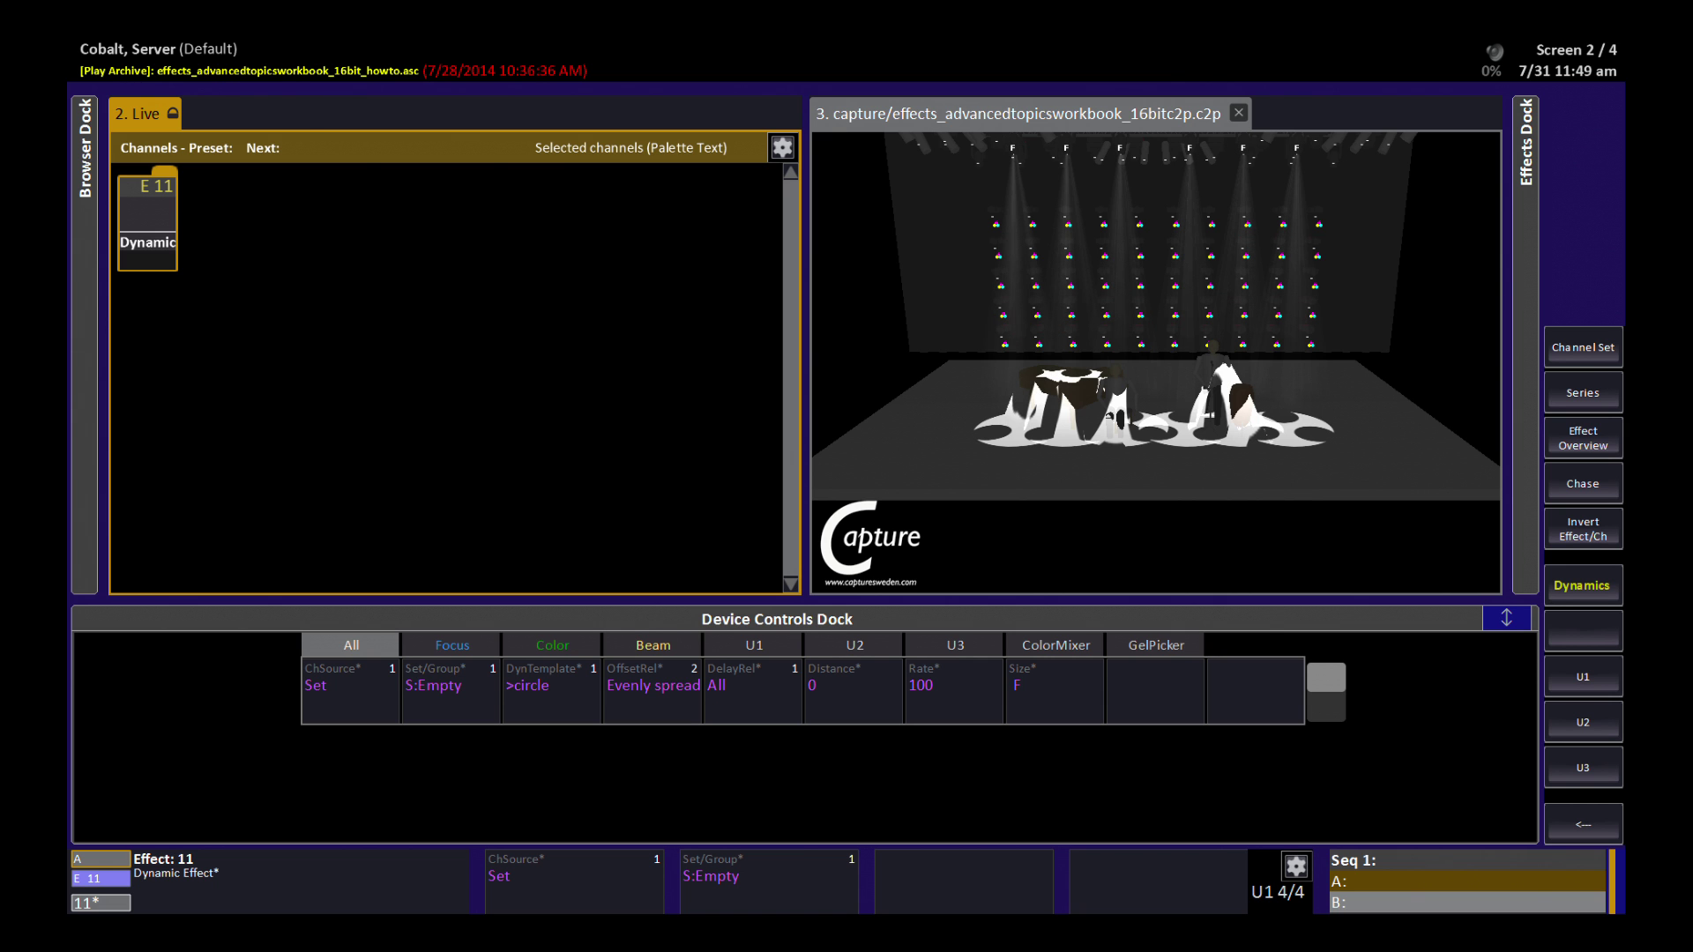
Select spot channels 21–26 and recall the Piano focus palette with open colour and beam
key(Return)
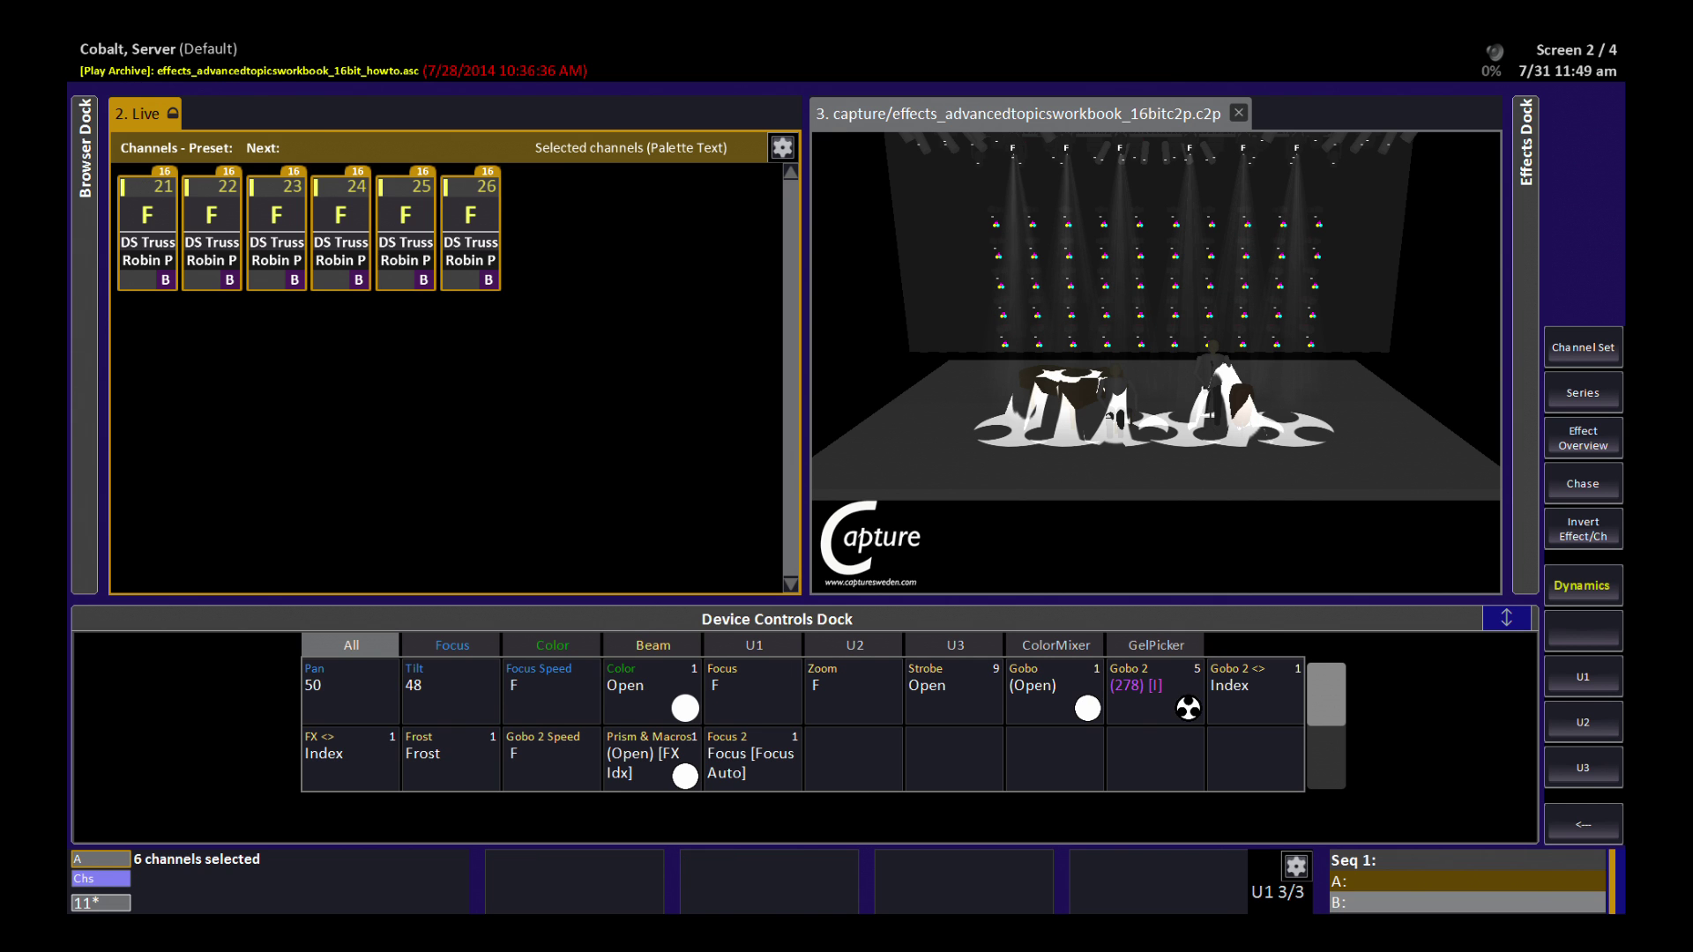
key(Home)
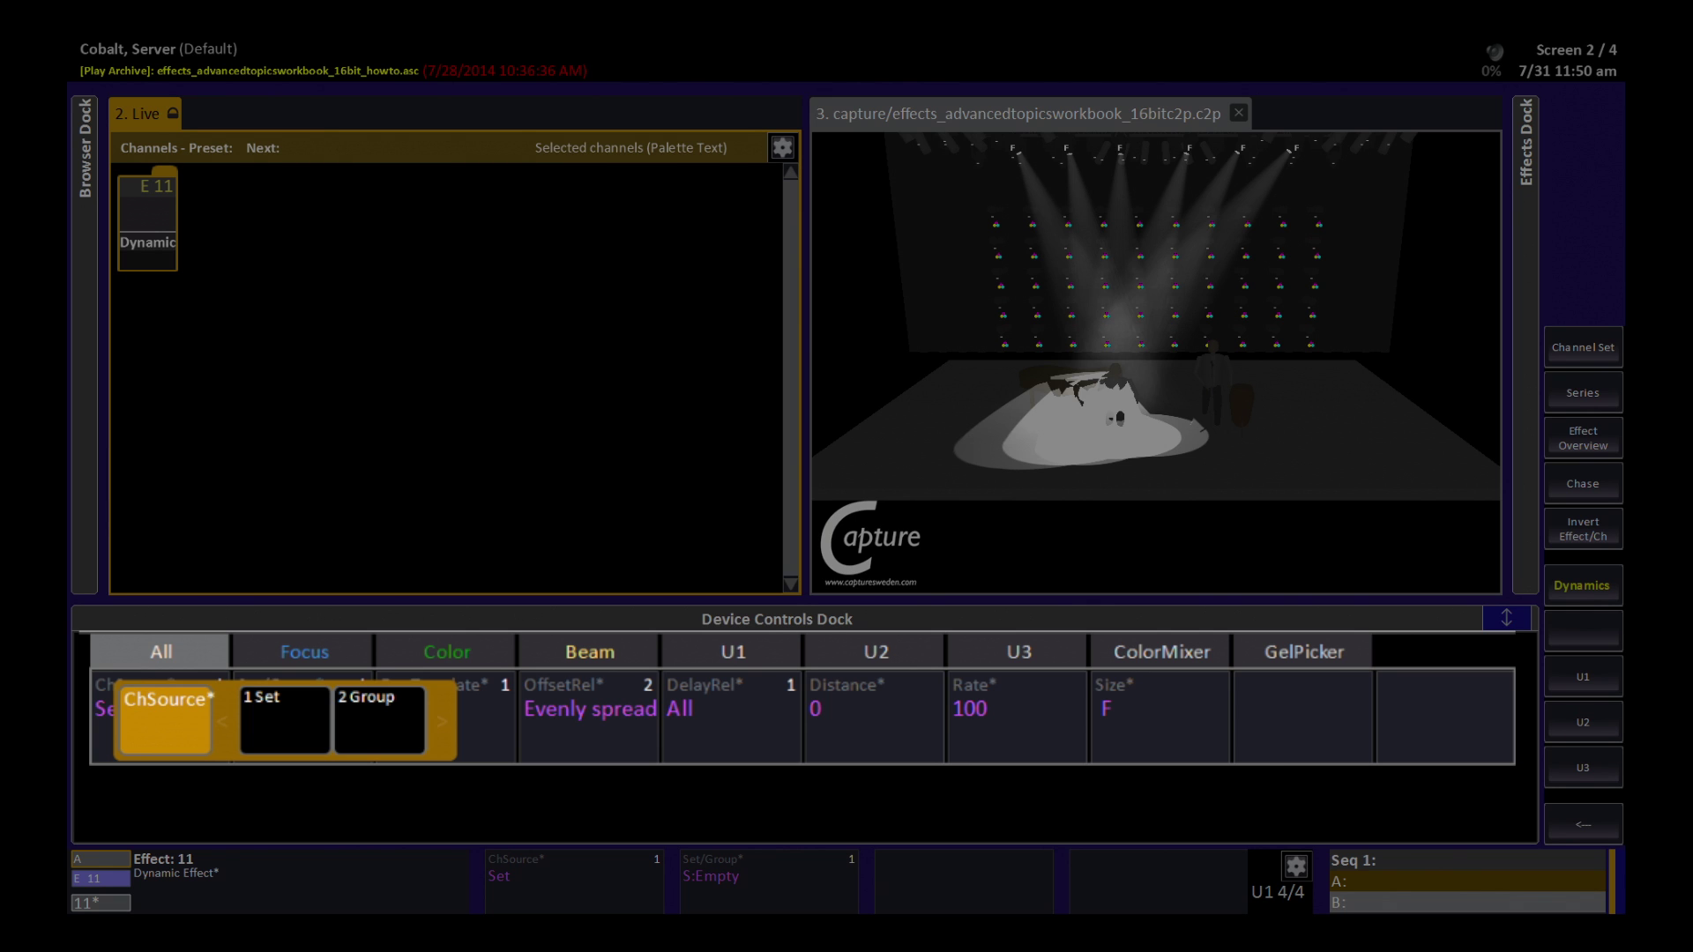
Set ChSource to Group and choose group 13 Pointe Mid as effect 11's channel group
click(380, 728)
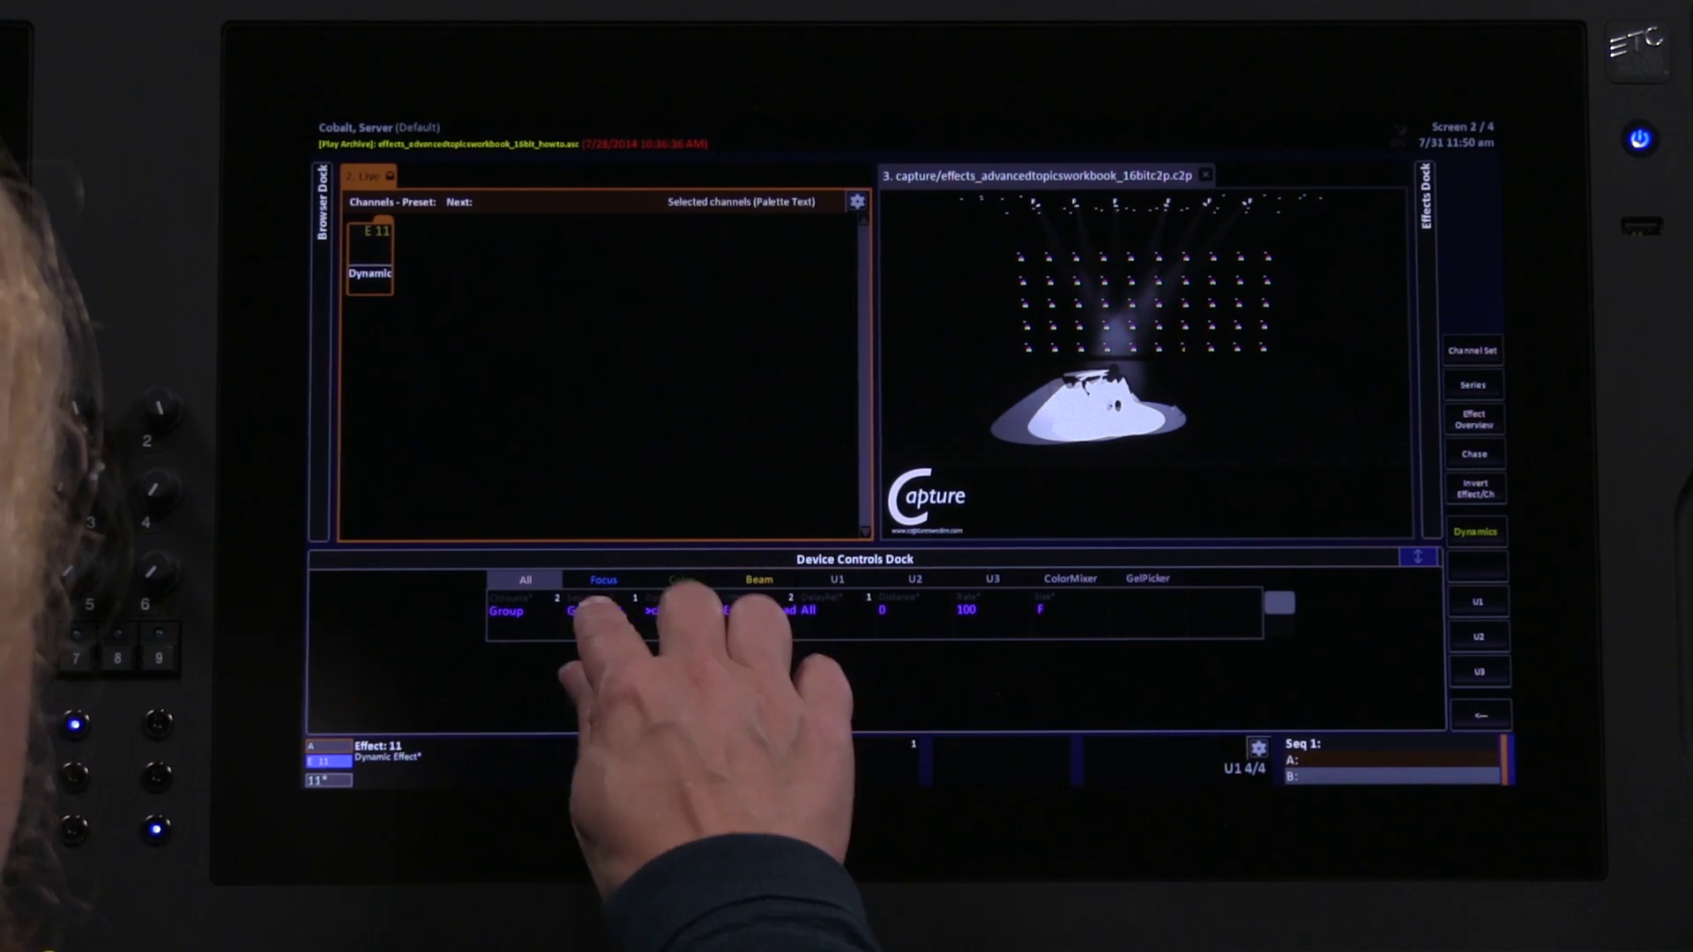
click(290, 710)
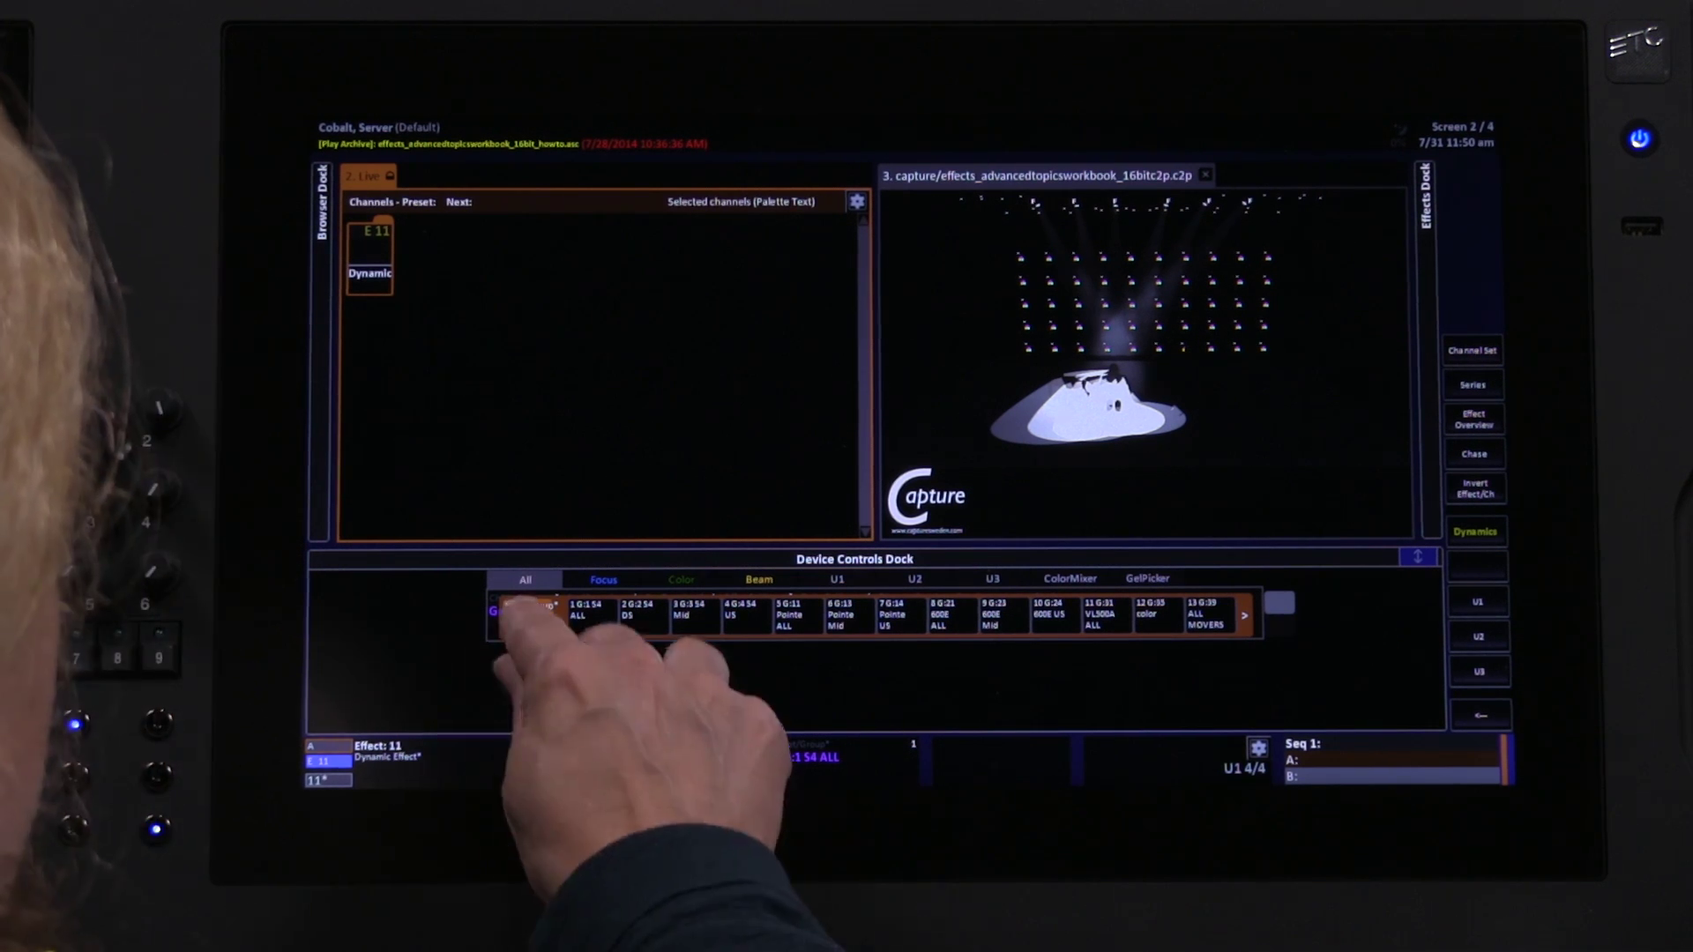
click(586, 614)
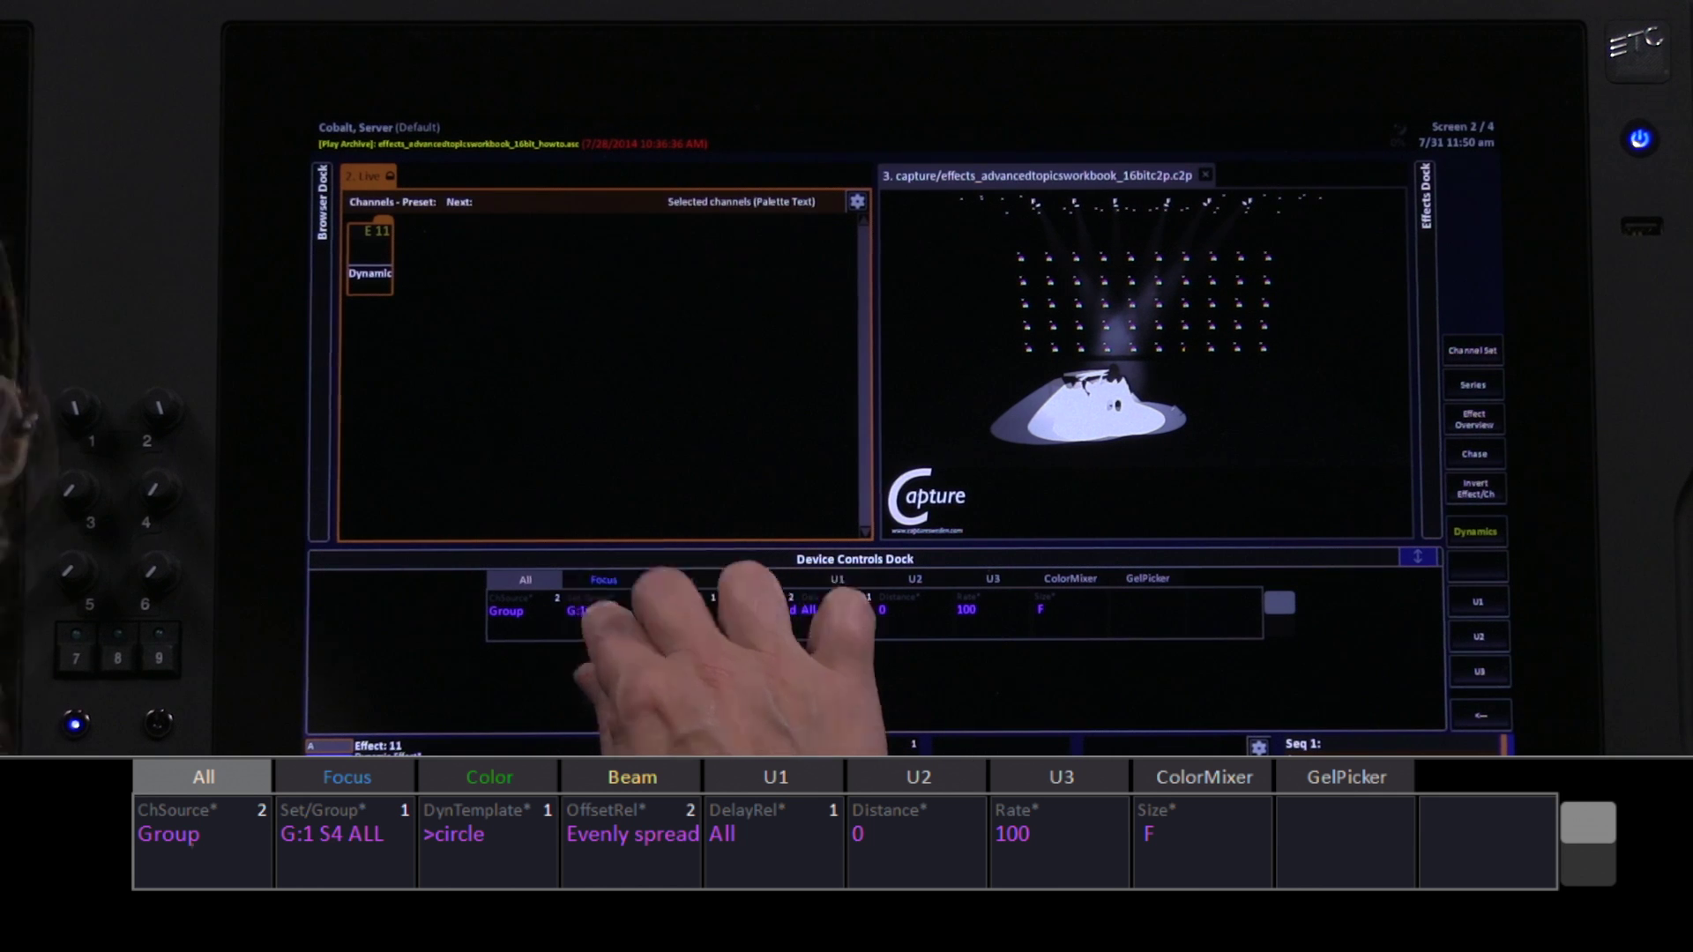
drag(595, 622, 596, 582)
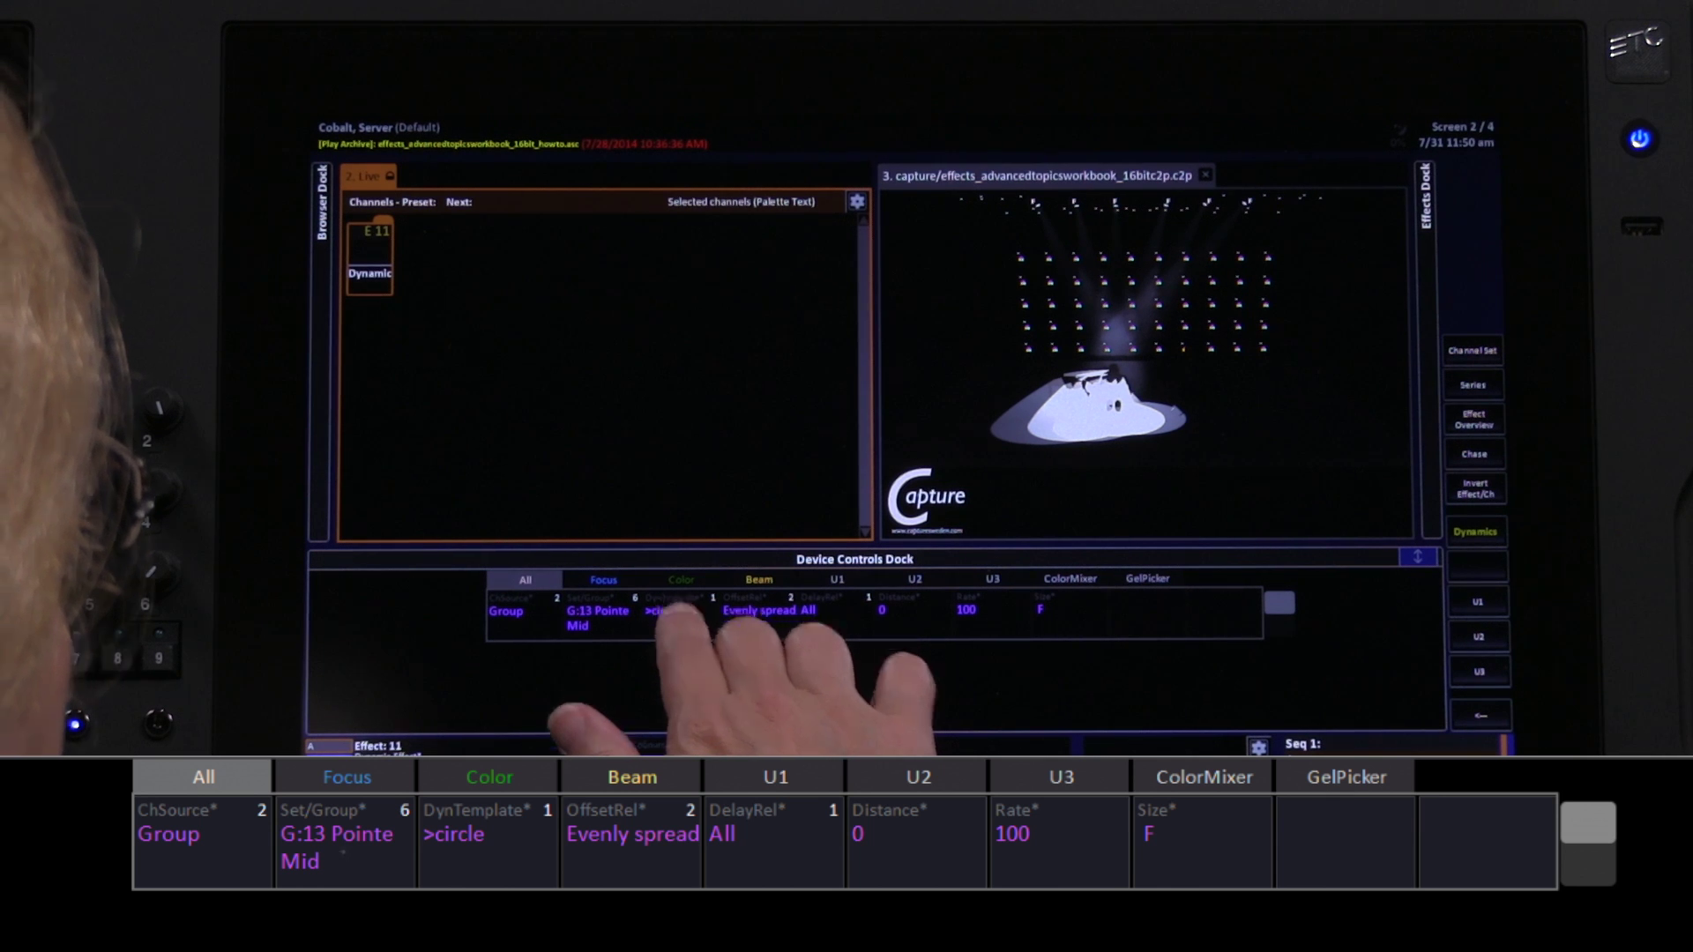
click(661, 611)
mouse_move(1191, 613)
mouse_down()
mouse_move(635, 612)
mouse_move(1190, 613)
mouse_move(1139, 612)
mouse_up()
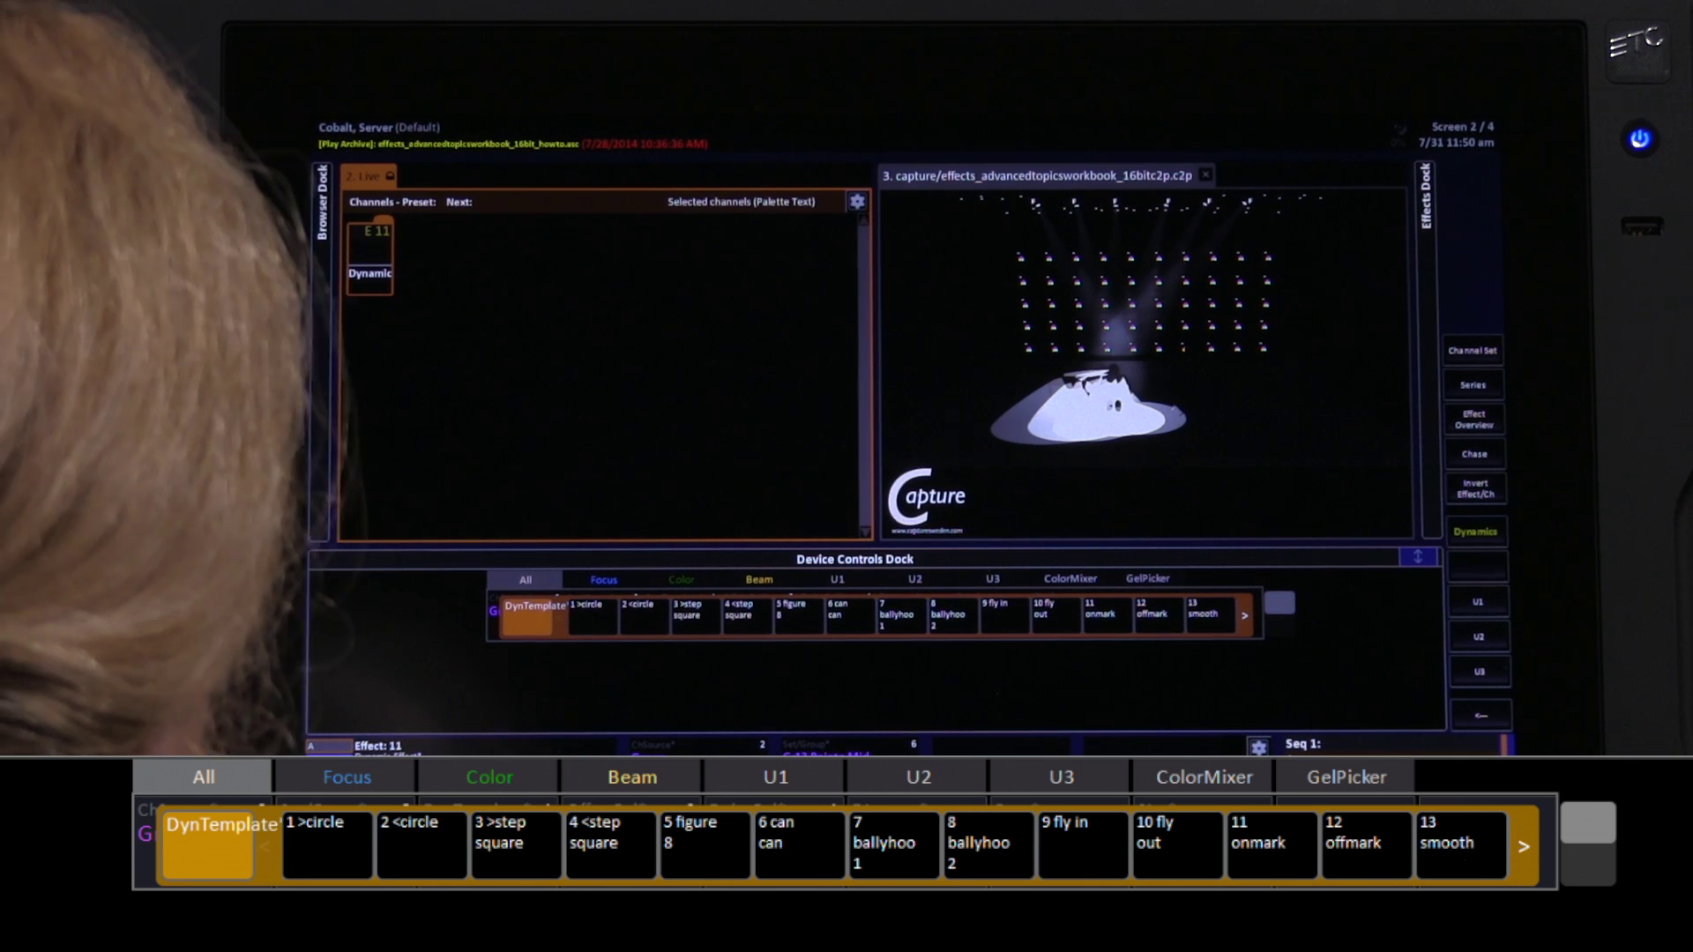
Choose the <circle template, keep OffsetRel Evenly spread and DelayRel All
click(639, 612)
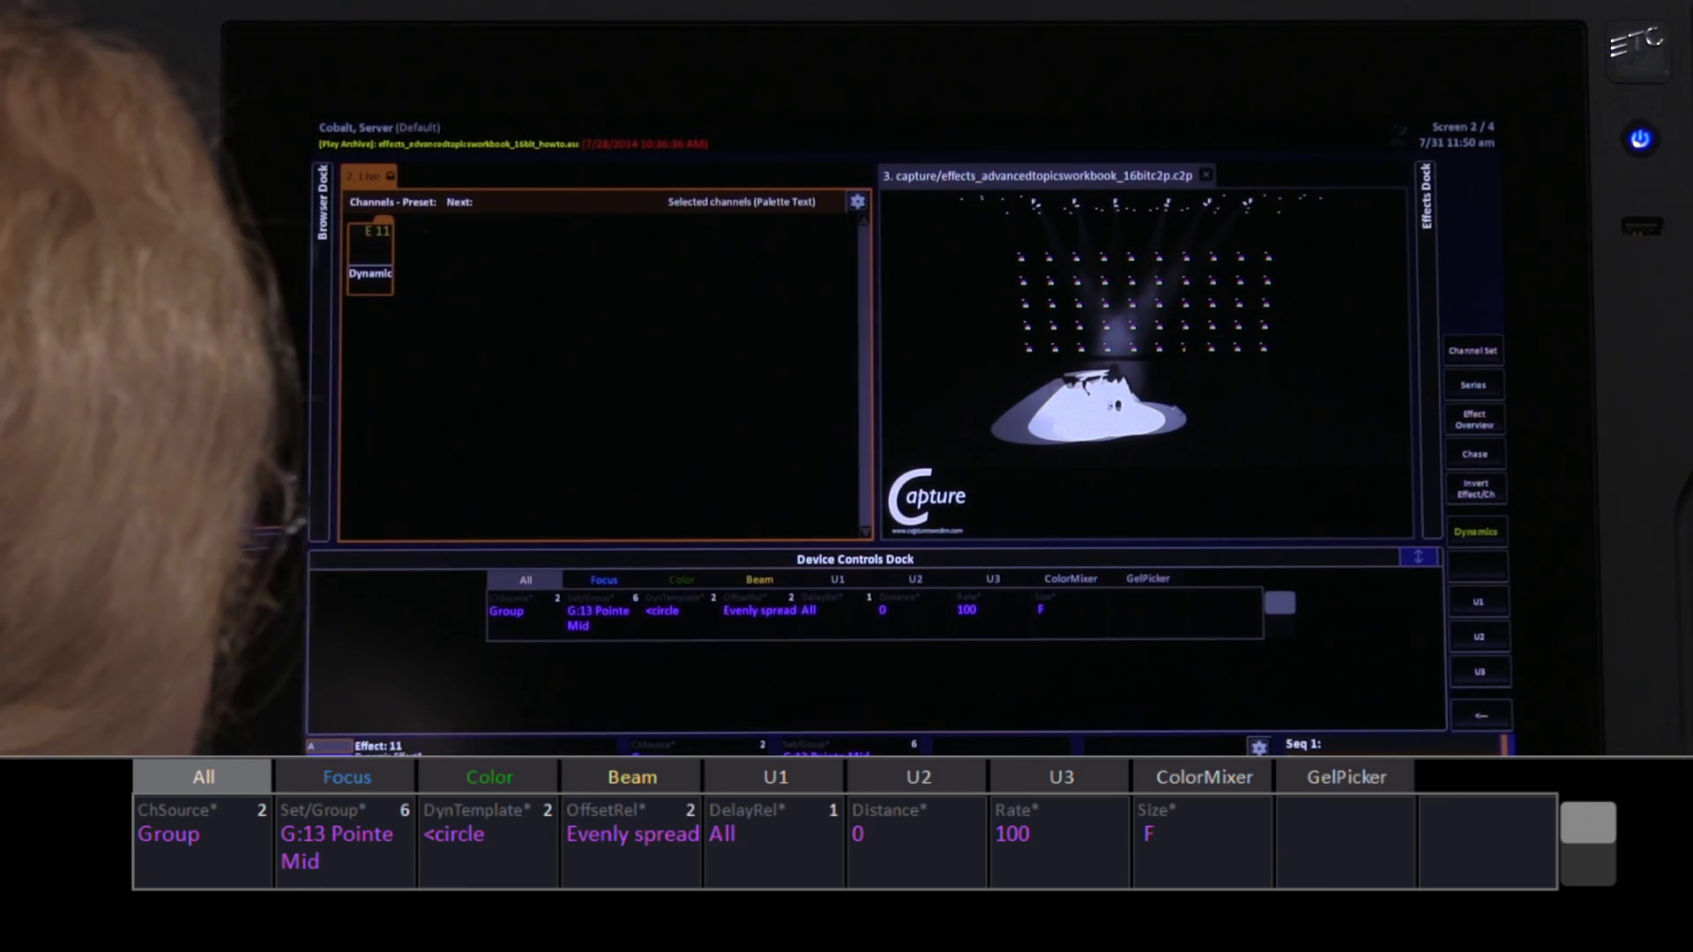
click(759, 610)
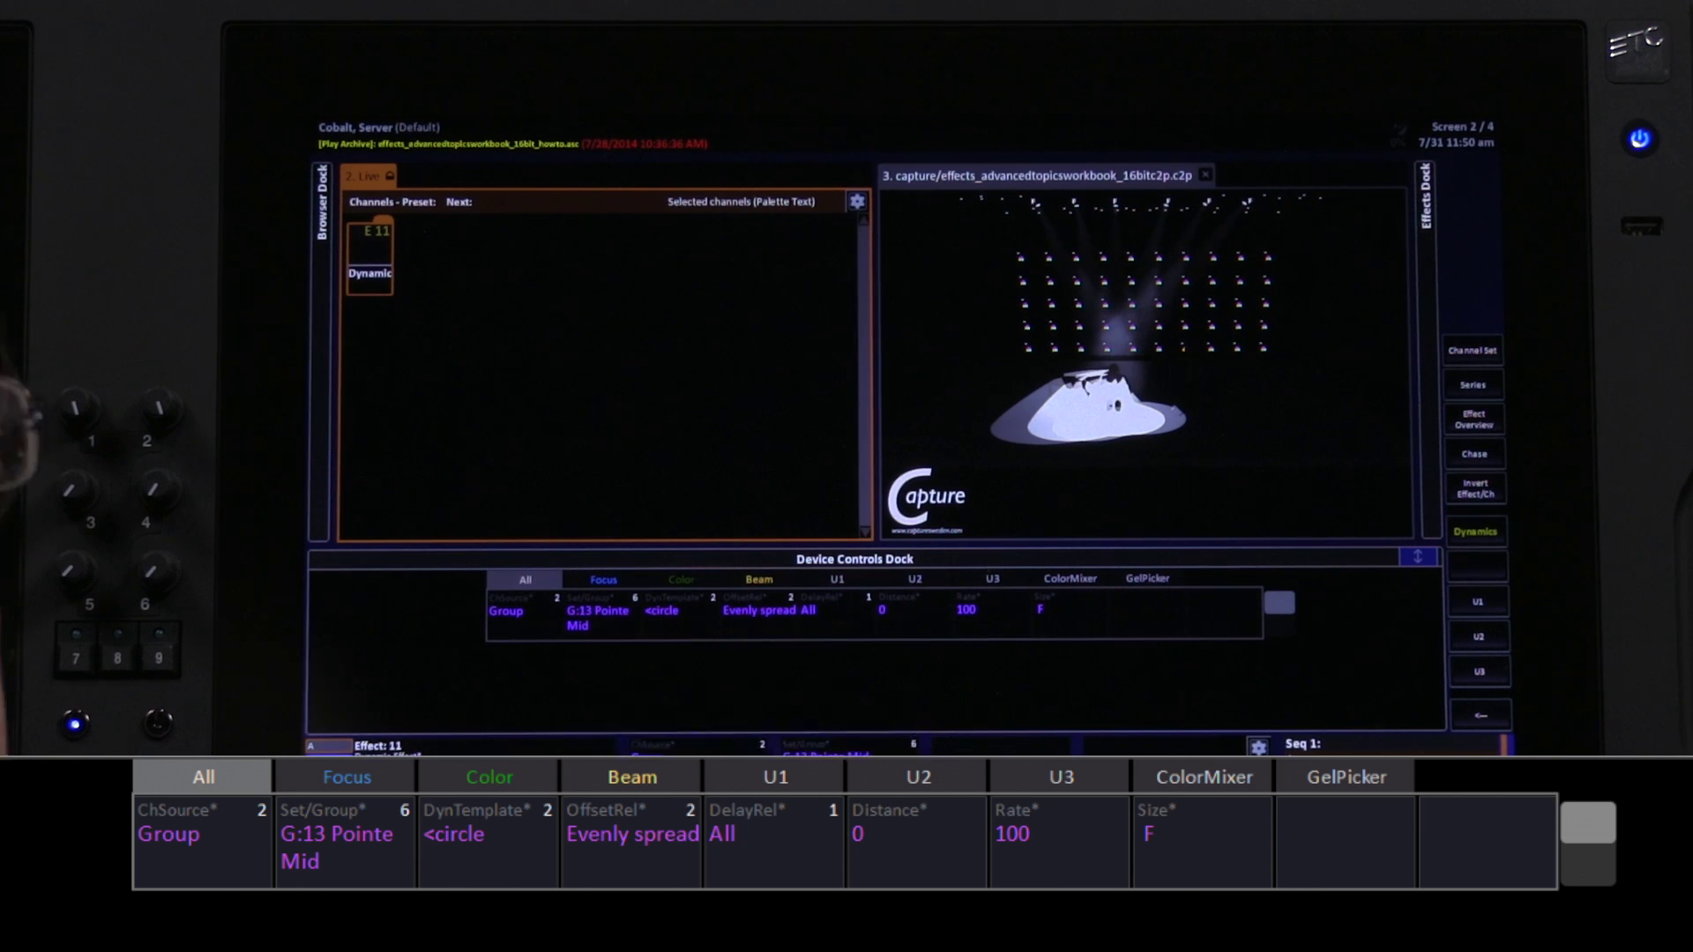
click(748, 611)
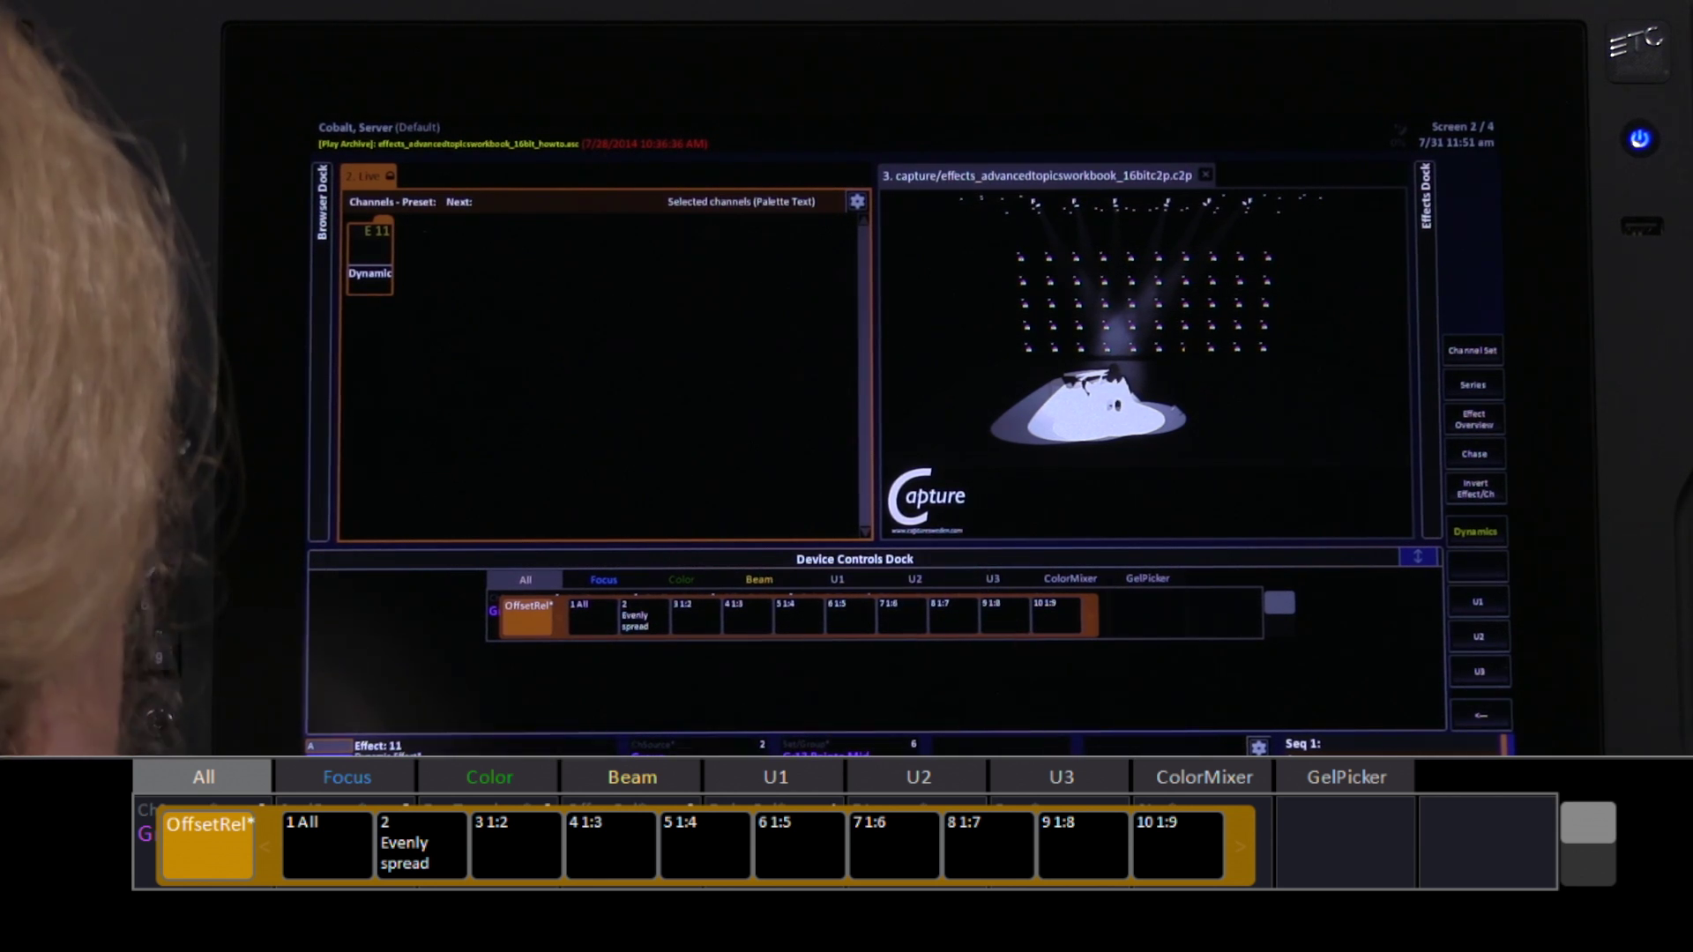
click(633, 609)
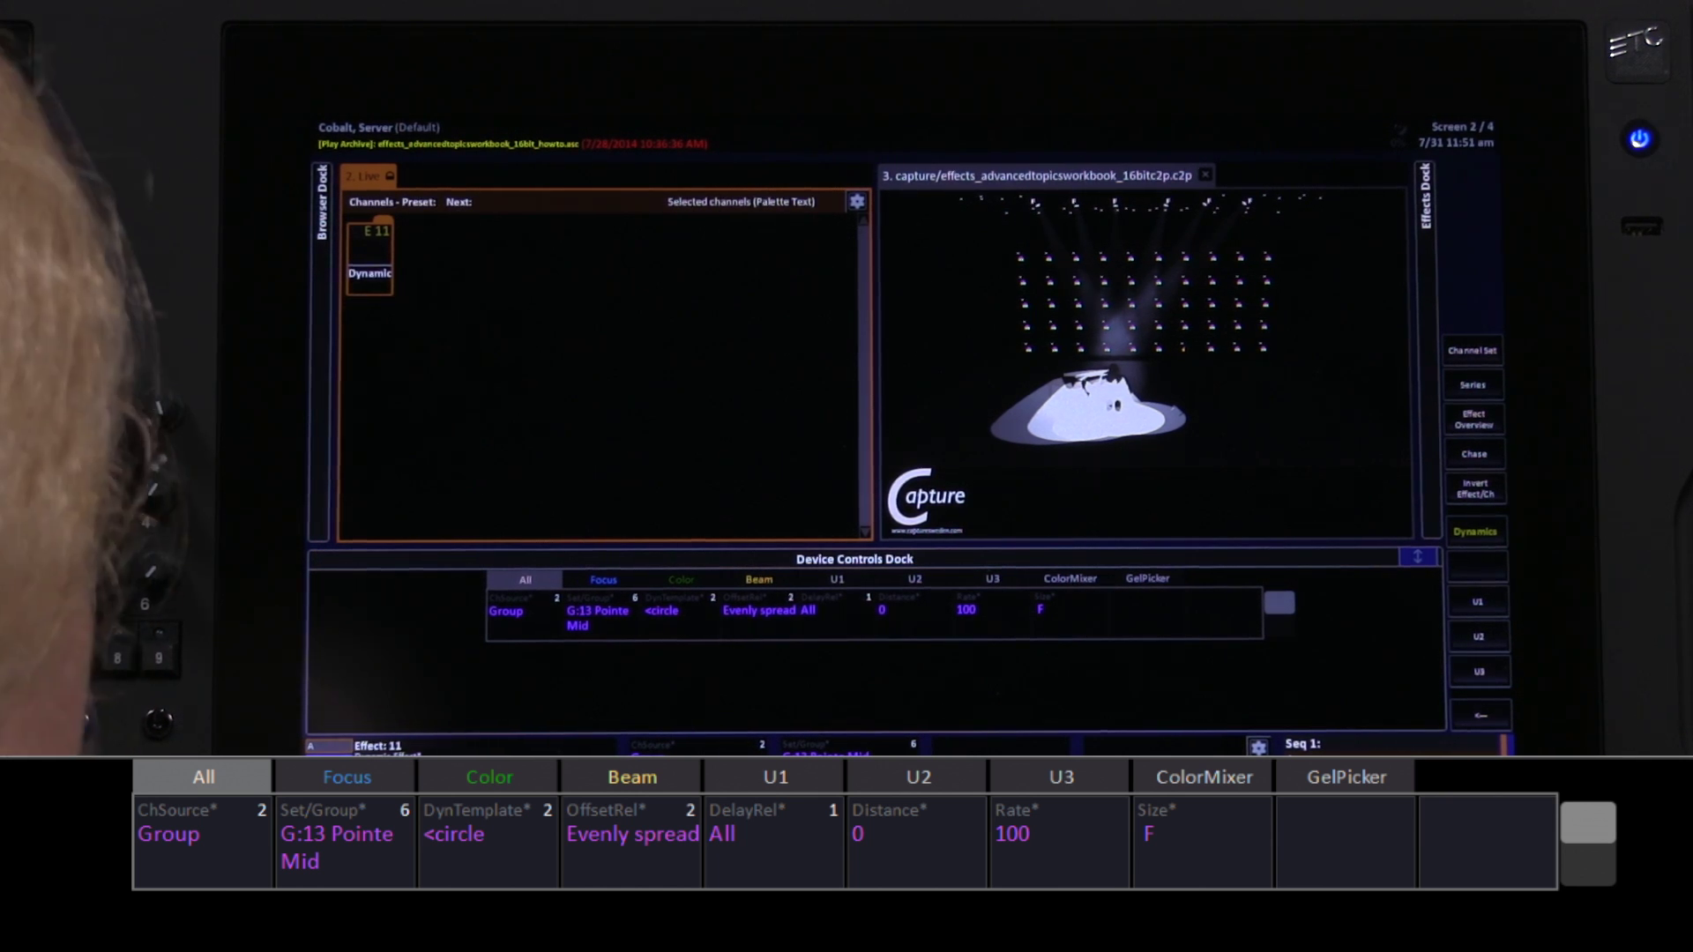
click(768, 610)
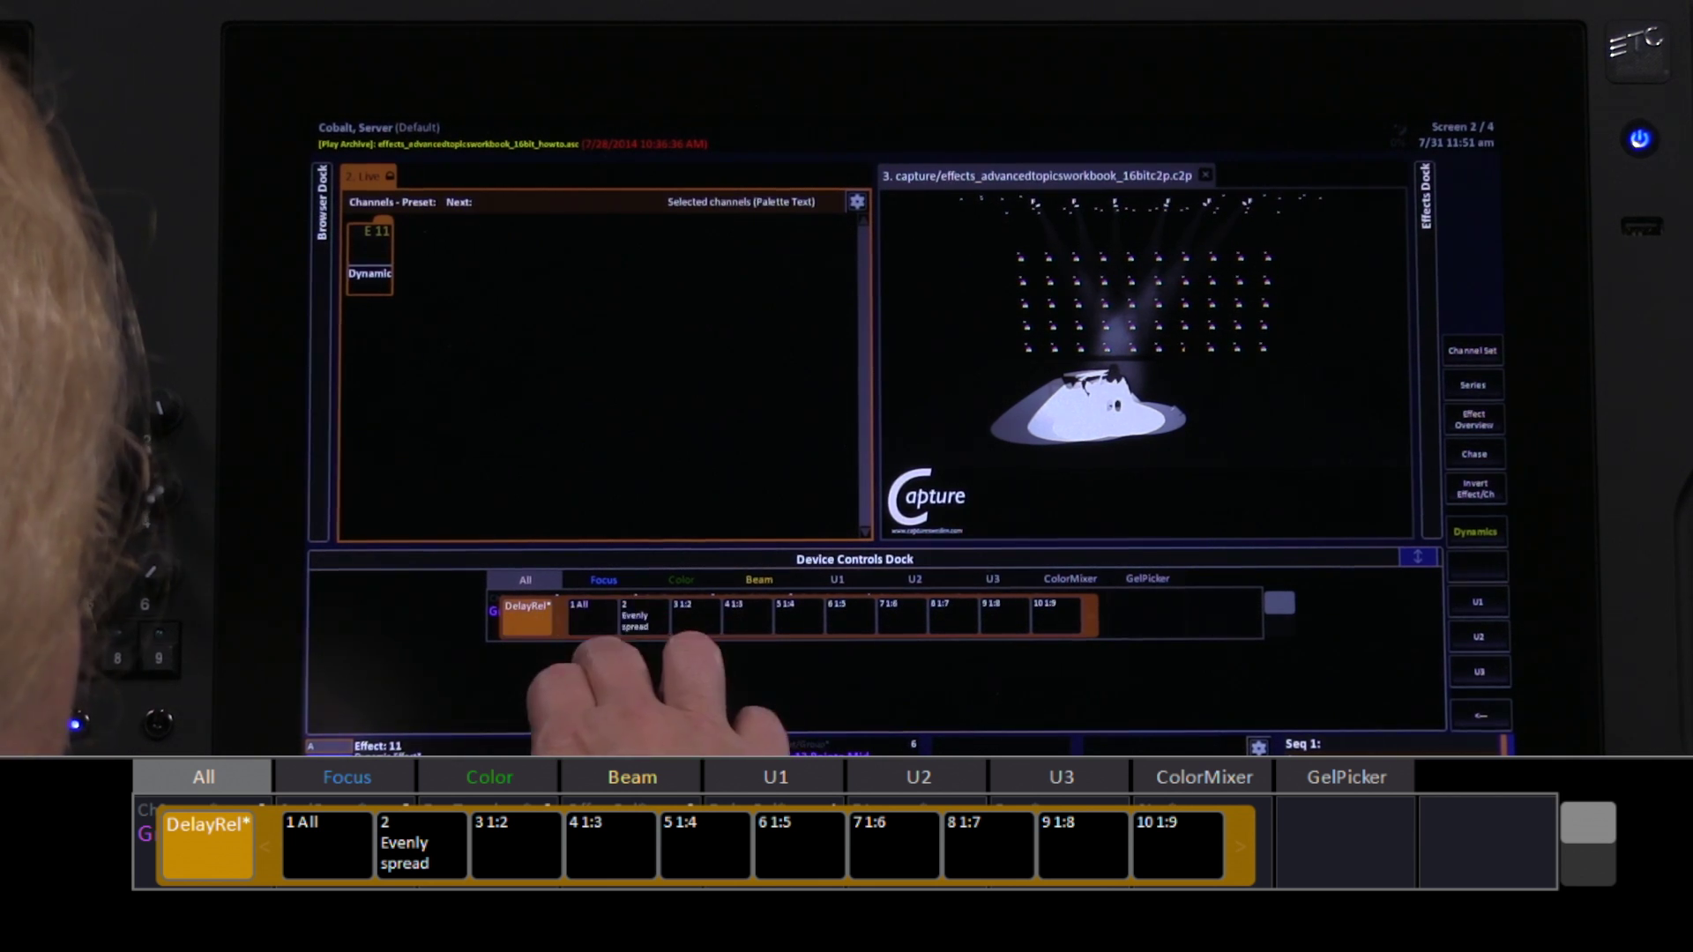
click(578, 612)
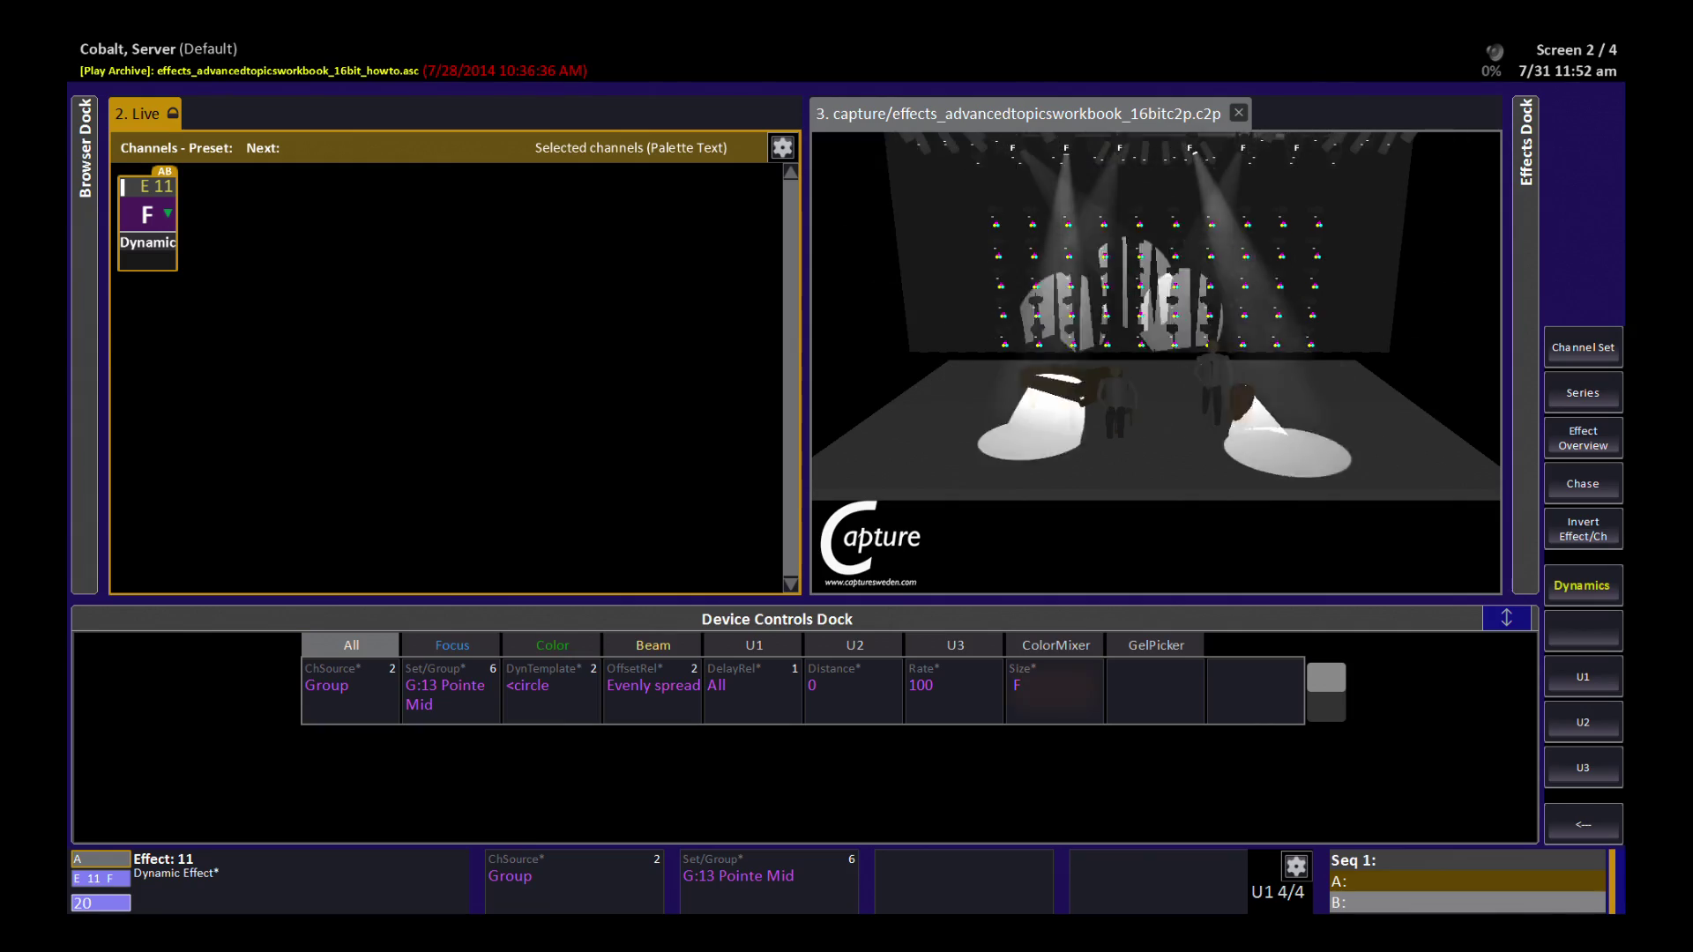
text(20)
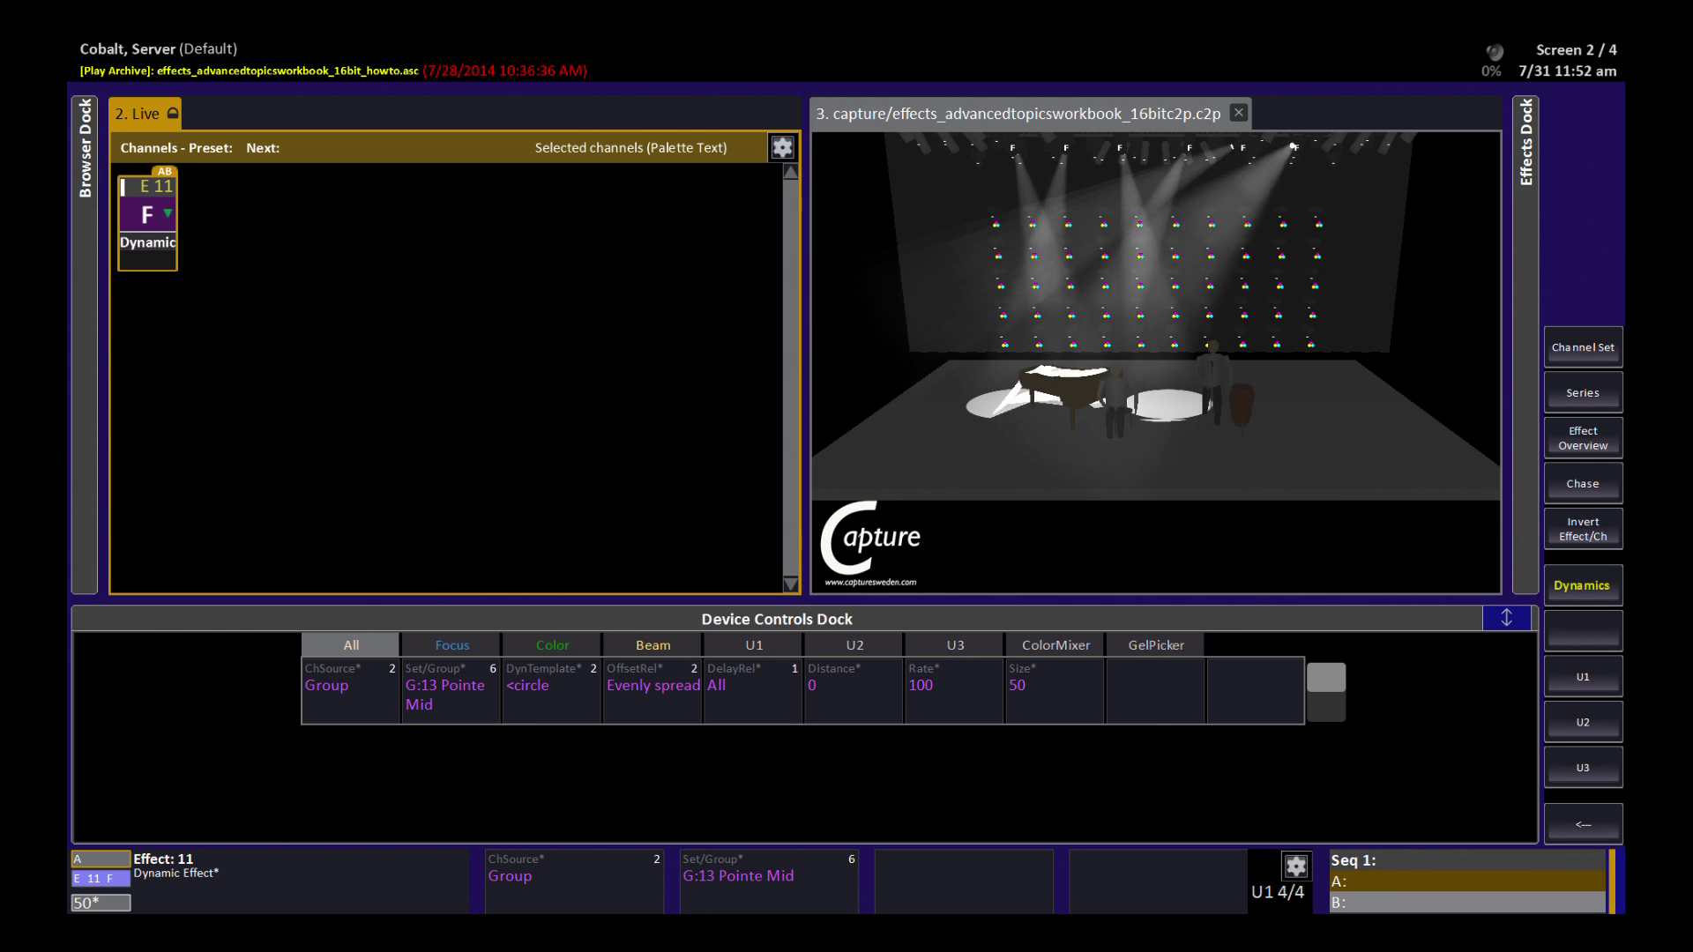
Set effect 11's circle Size to 50 and run it at 42 intensity
click(1054, 685)
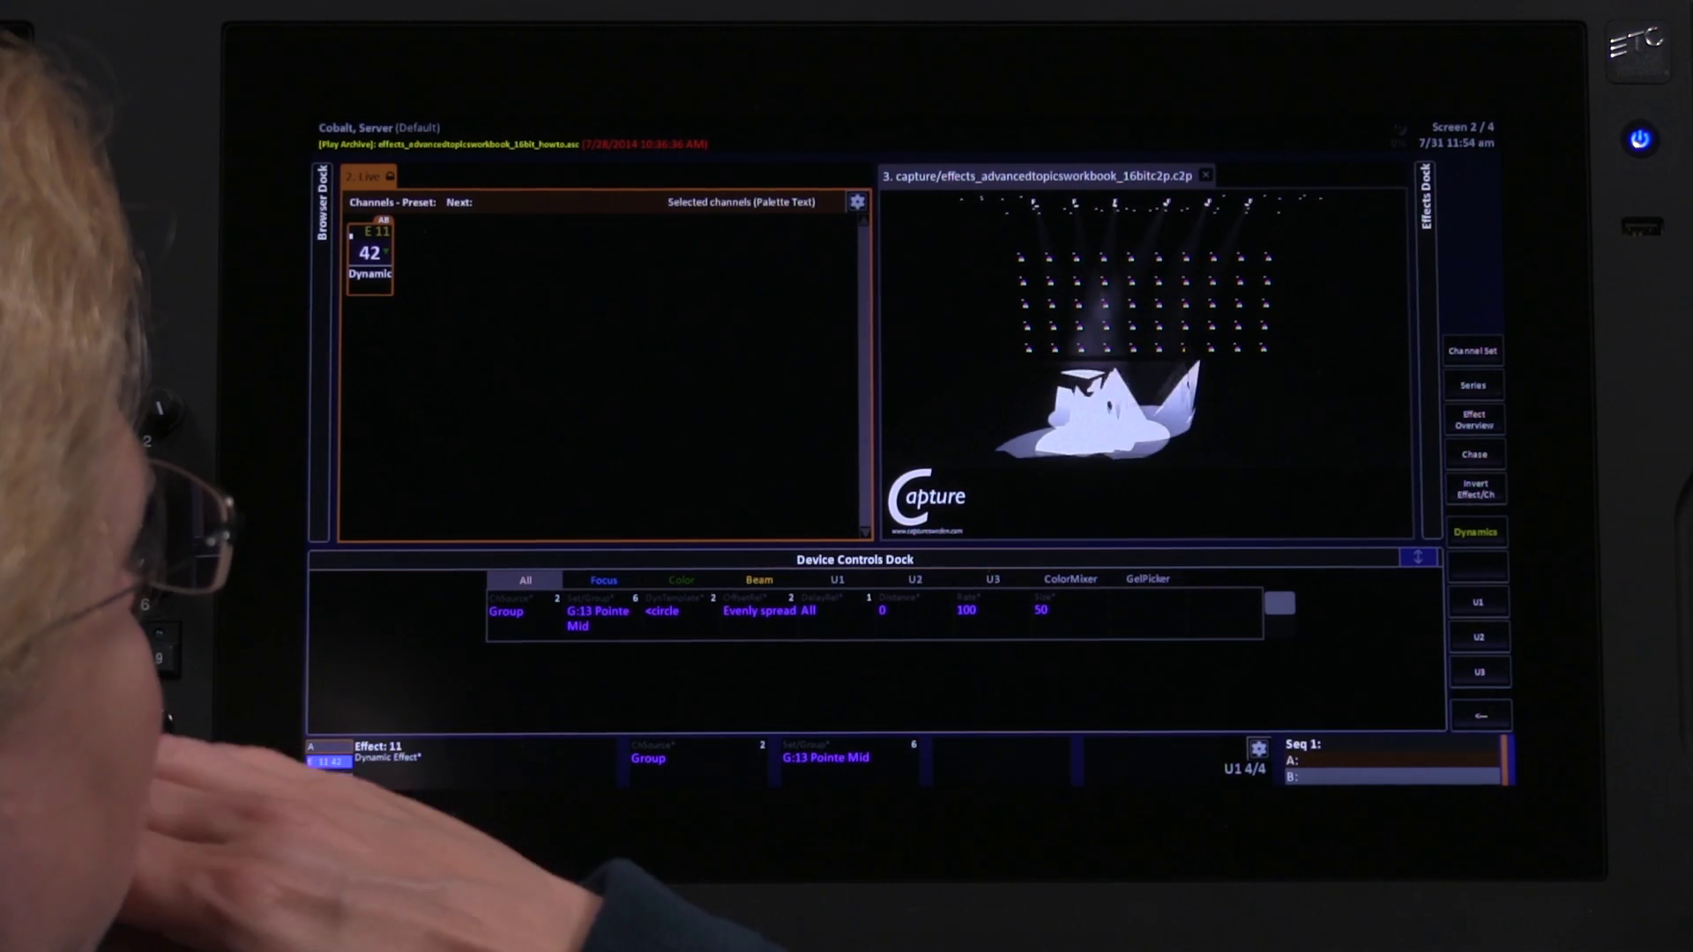
Set DelayRel to Evenly spread and the effect Distance to 50
click(873, 611)
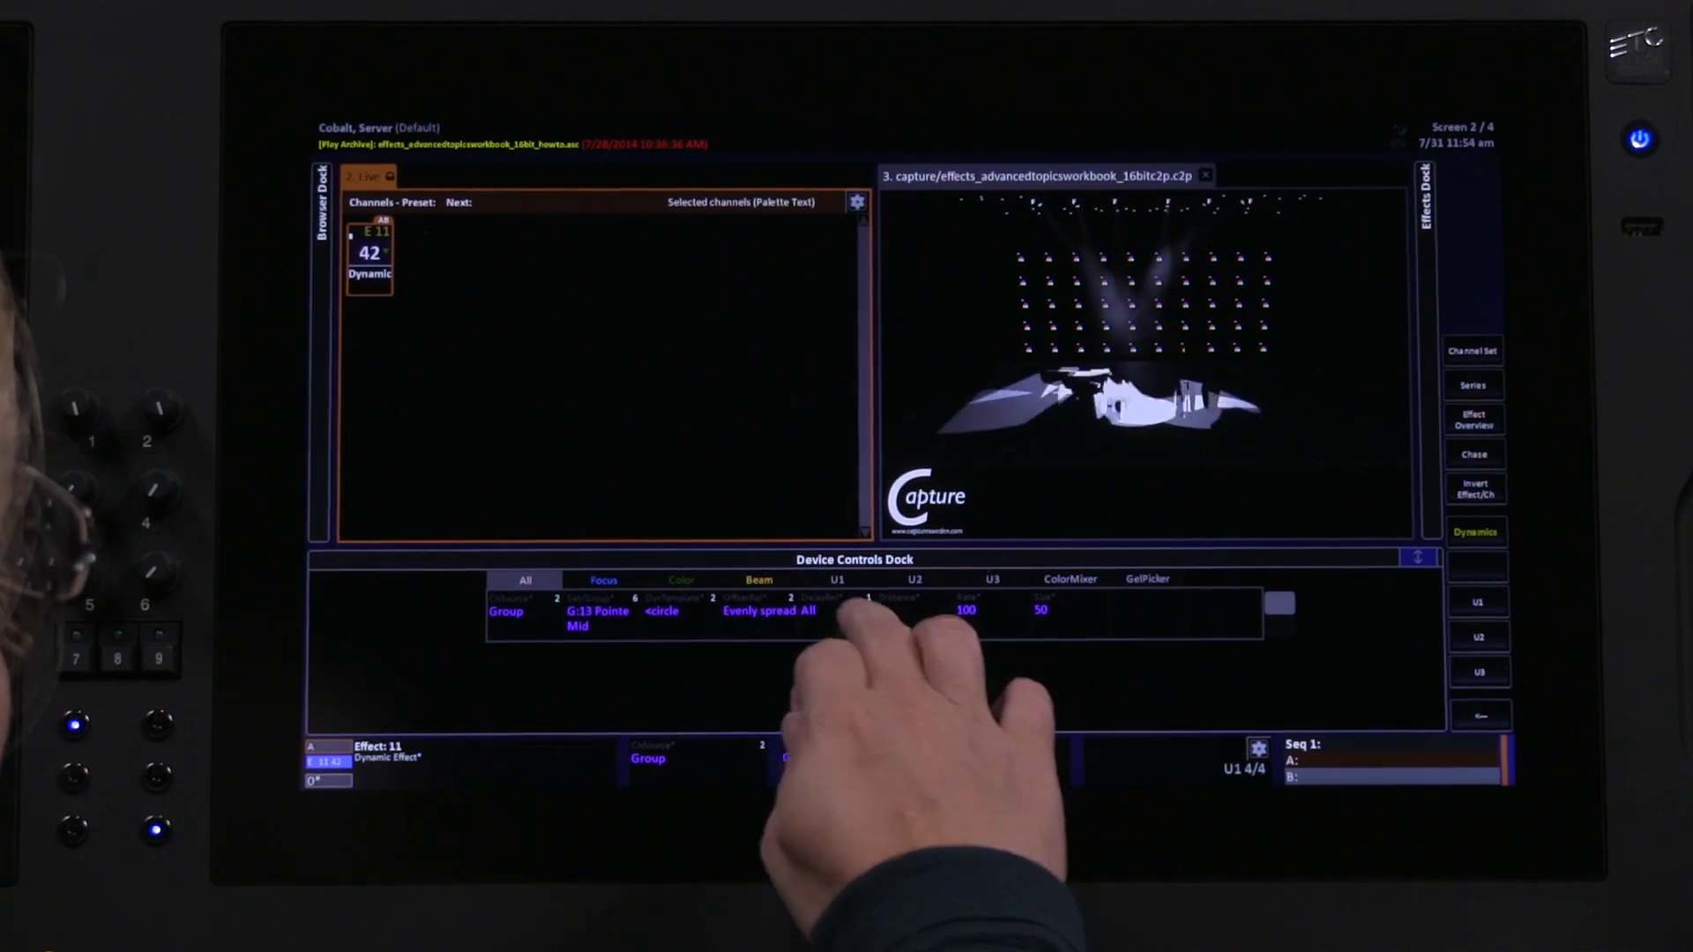
click(873, 611)
click(668, 616)
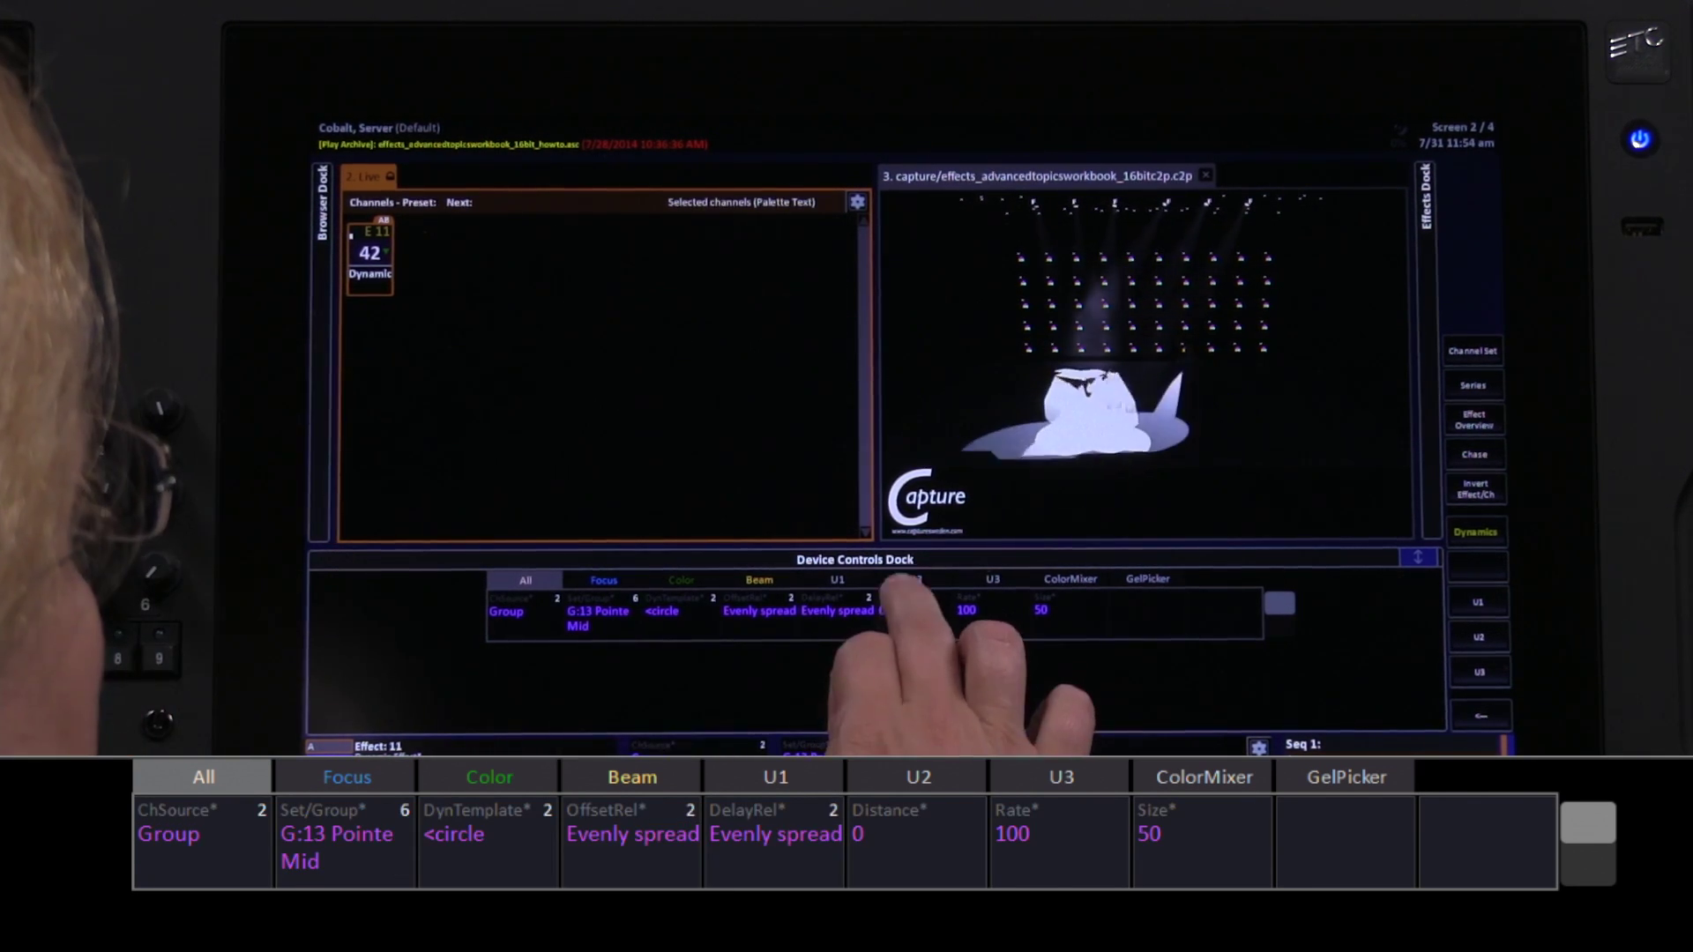
click(909, 608)
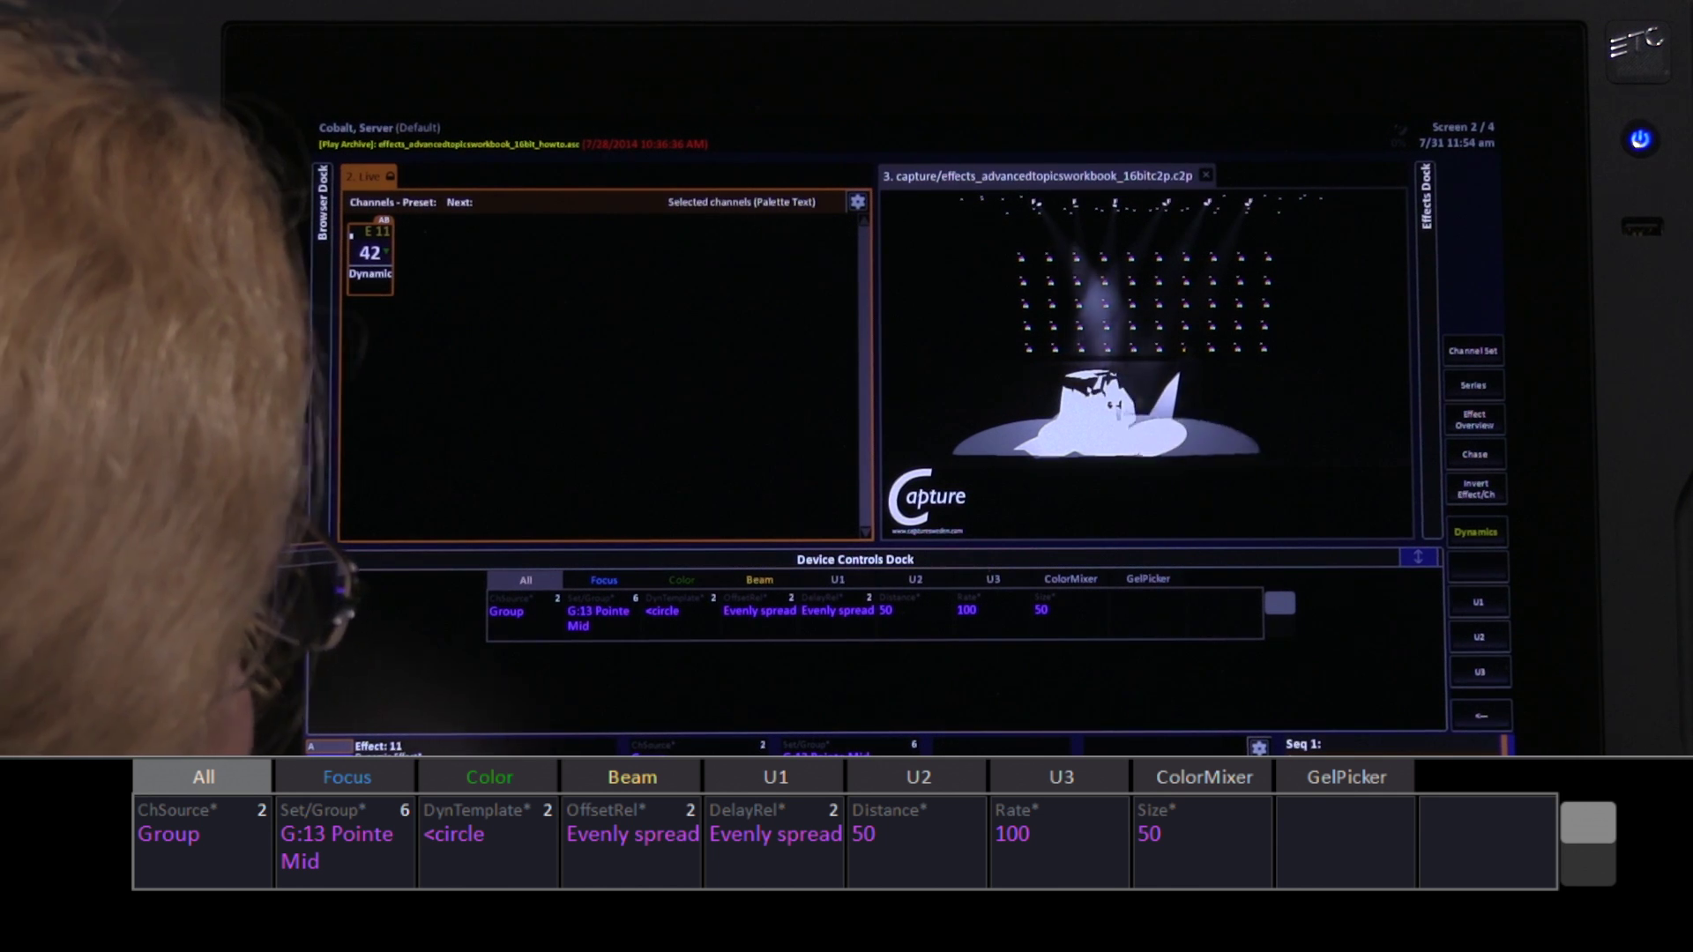